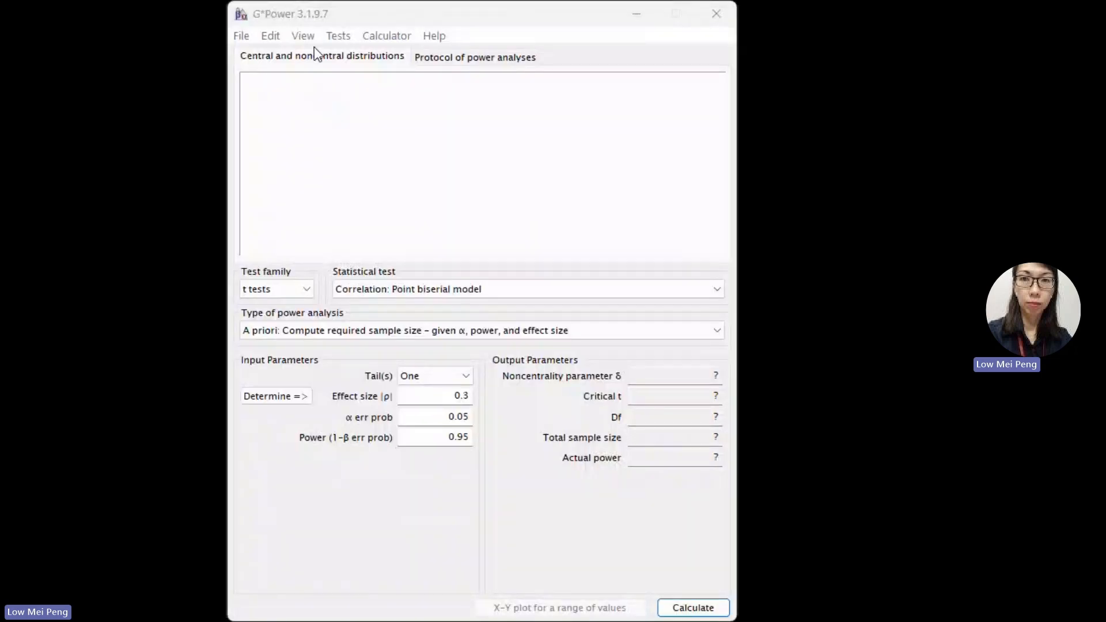
pyautogui.click(444, 167)
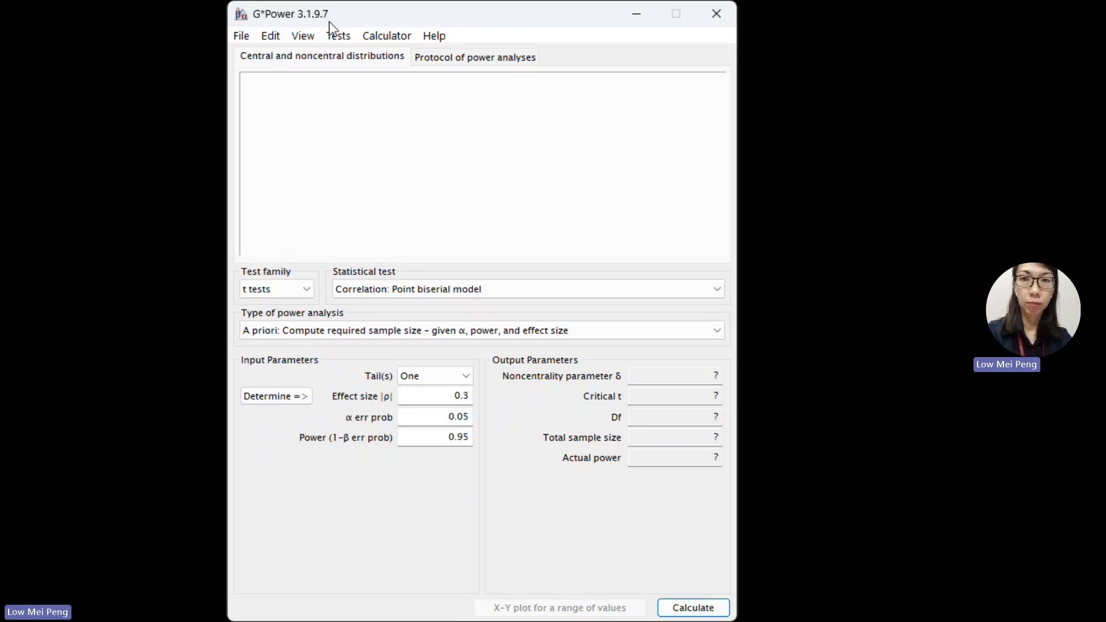
pyautogui.click(244, 38)
pyautogui.click(274, 38)
pyautogui.click(249, 38)
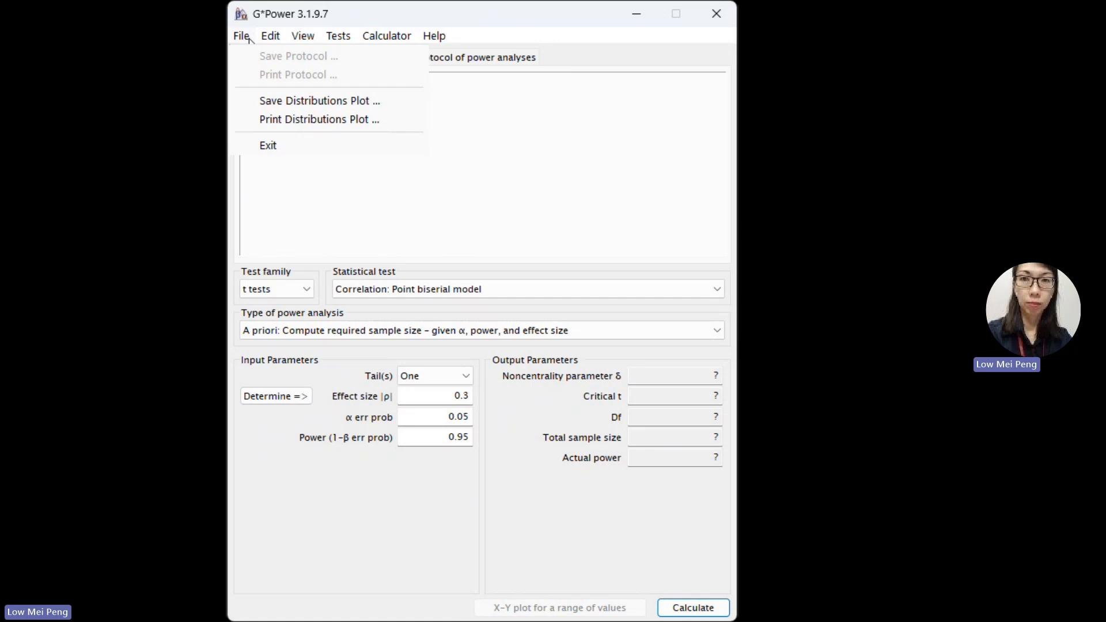
pyautogui.moveTo(300, 37)
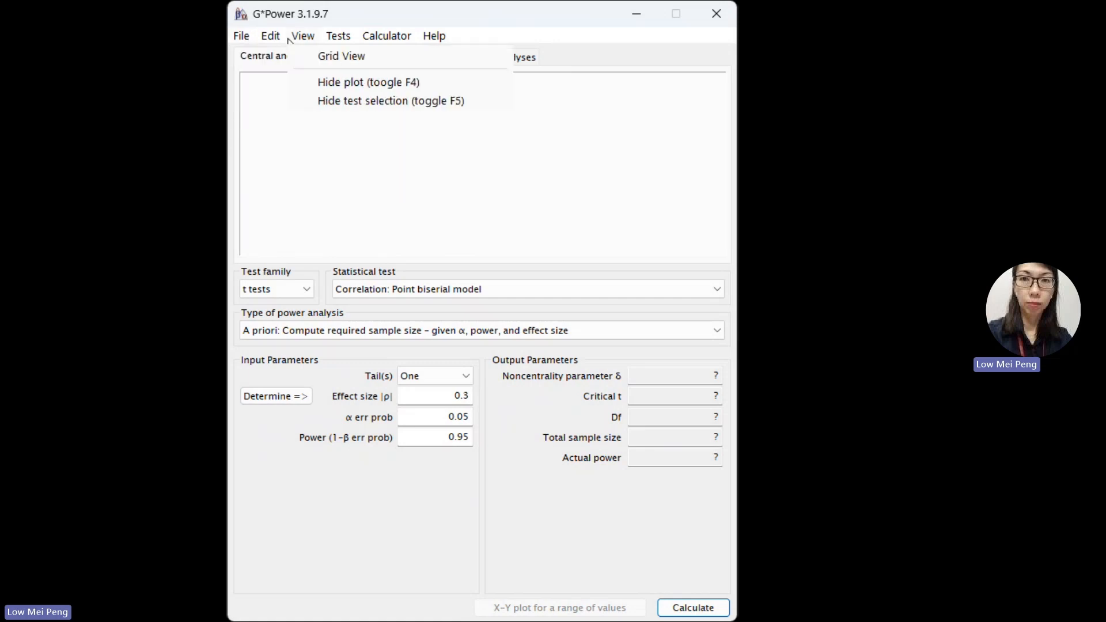
pyautogui.click(301, 37)
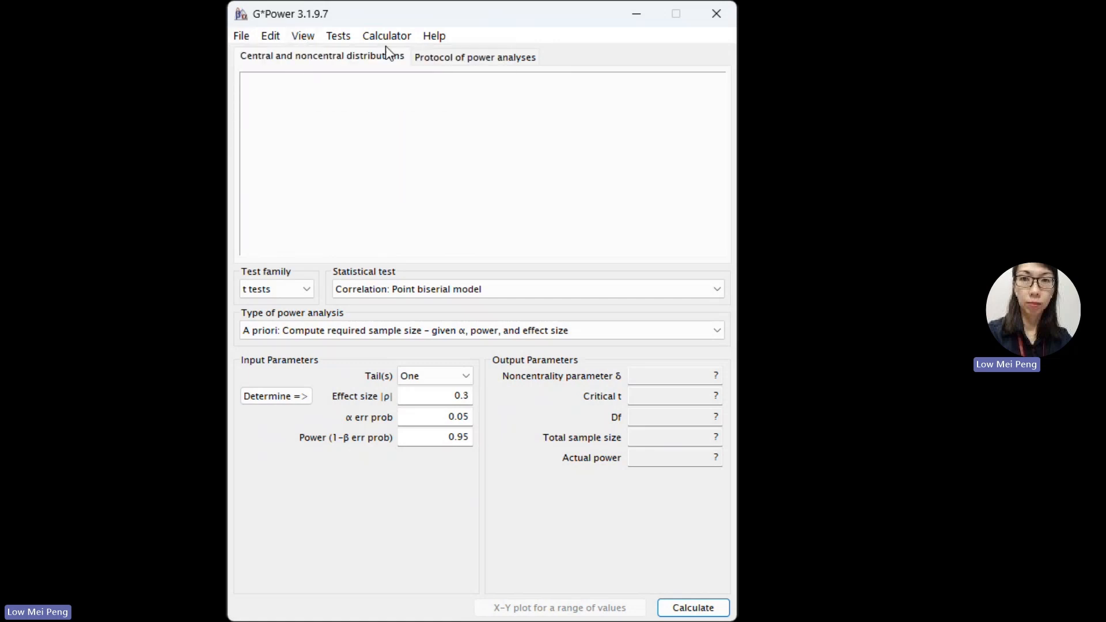
# Show the input and output parameters in Grid View, and restore the standard view
pyautogui.click(302, 35)
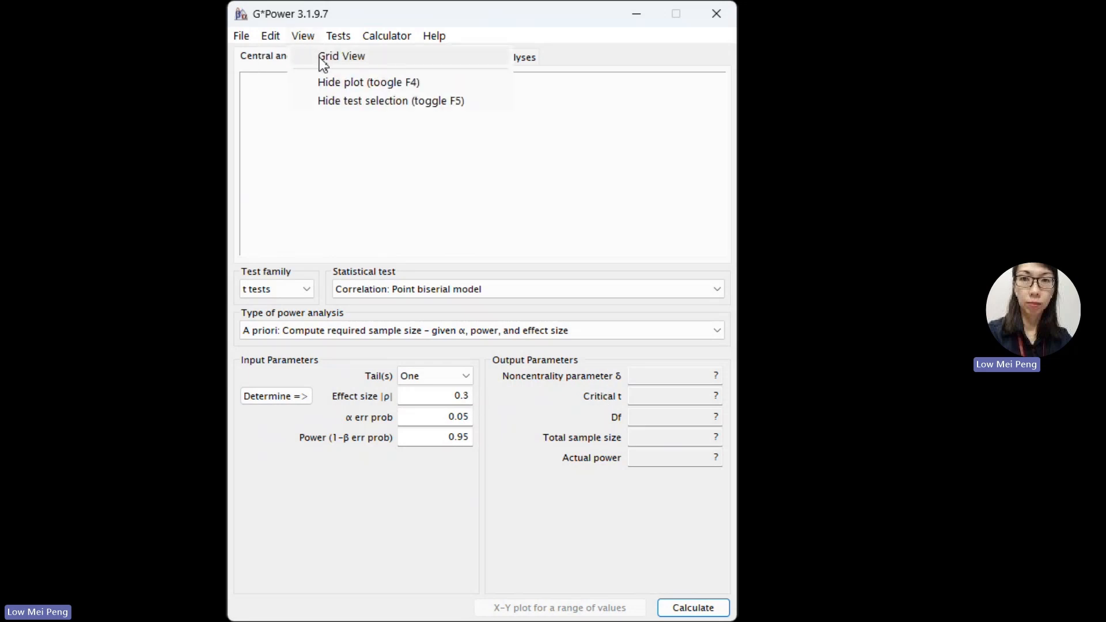
pyautogui.click(321, 57)
pyautogui.click(302, 37)
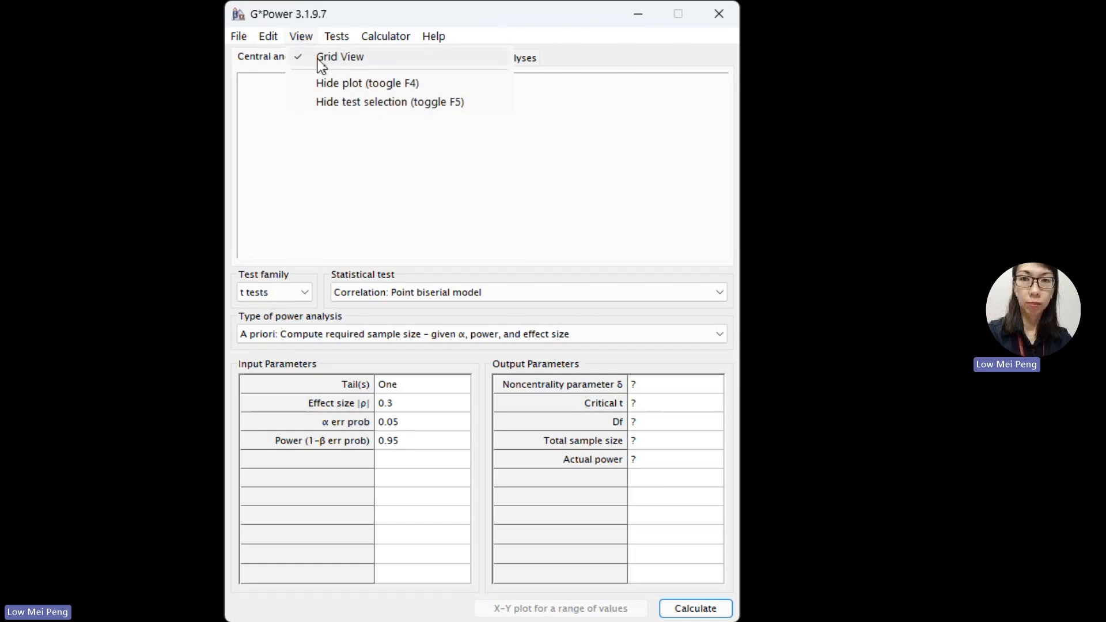
pyautogui.click(318, 57)
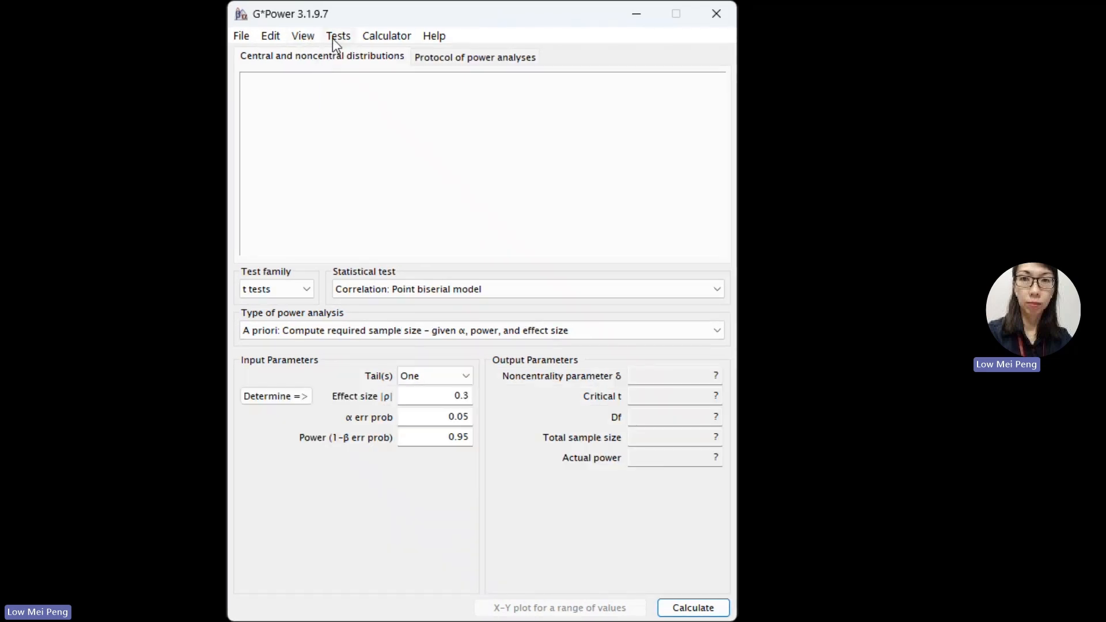
pyautogui.click(336, 38)
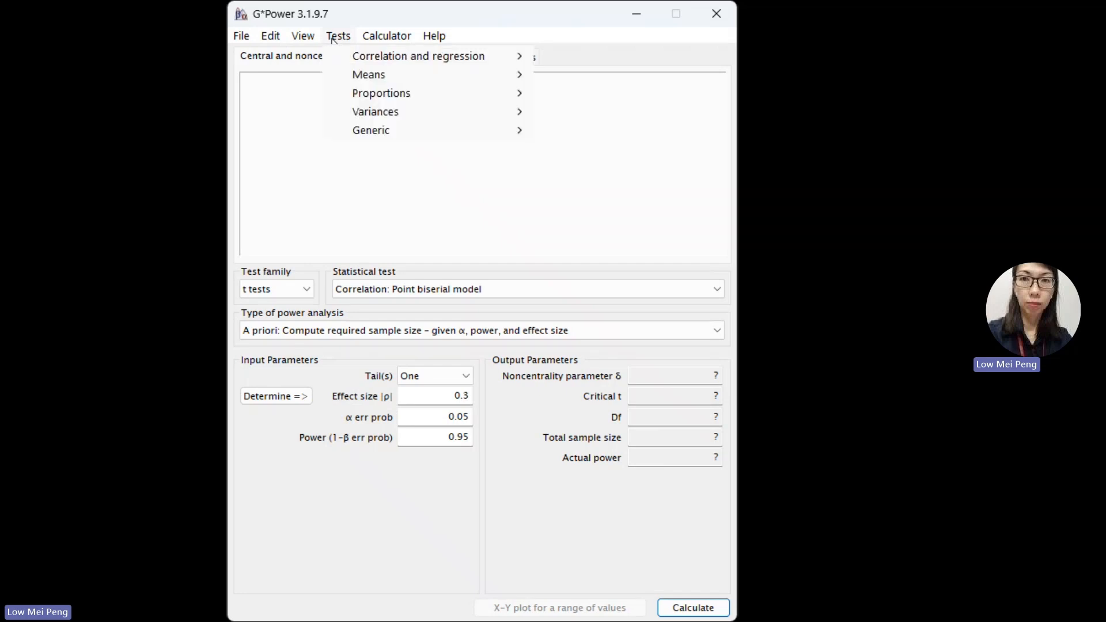
pyautogui.click(333, 39)
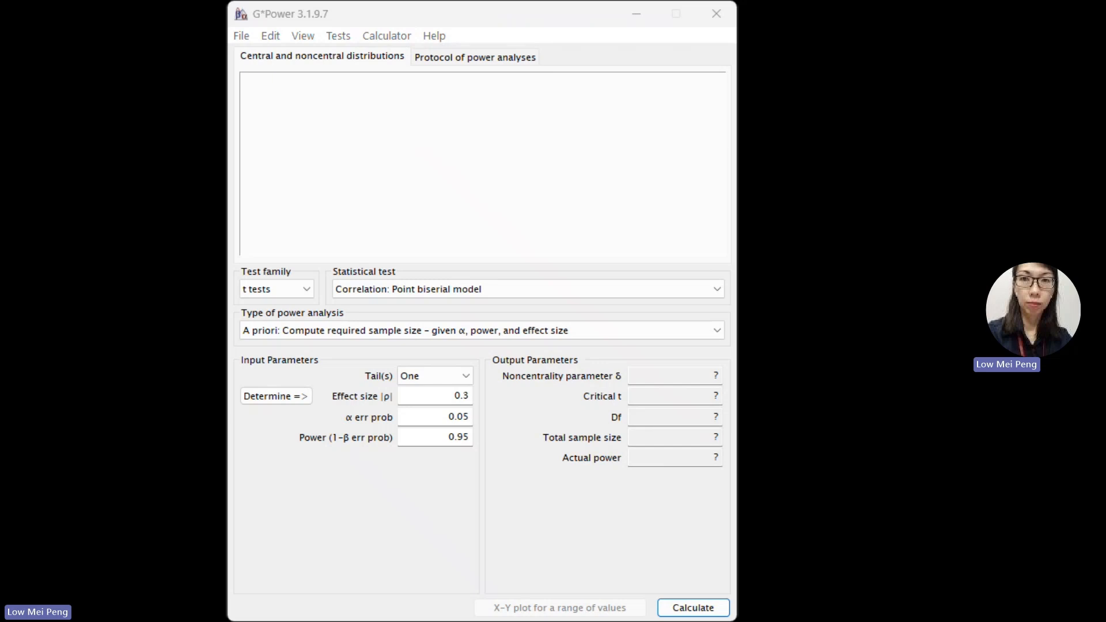
pyautogui.click(307, 42)
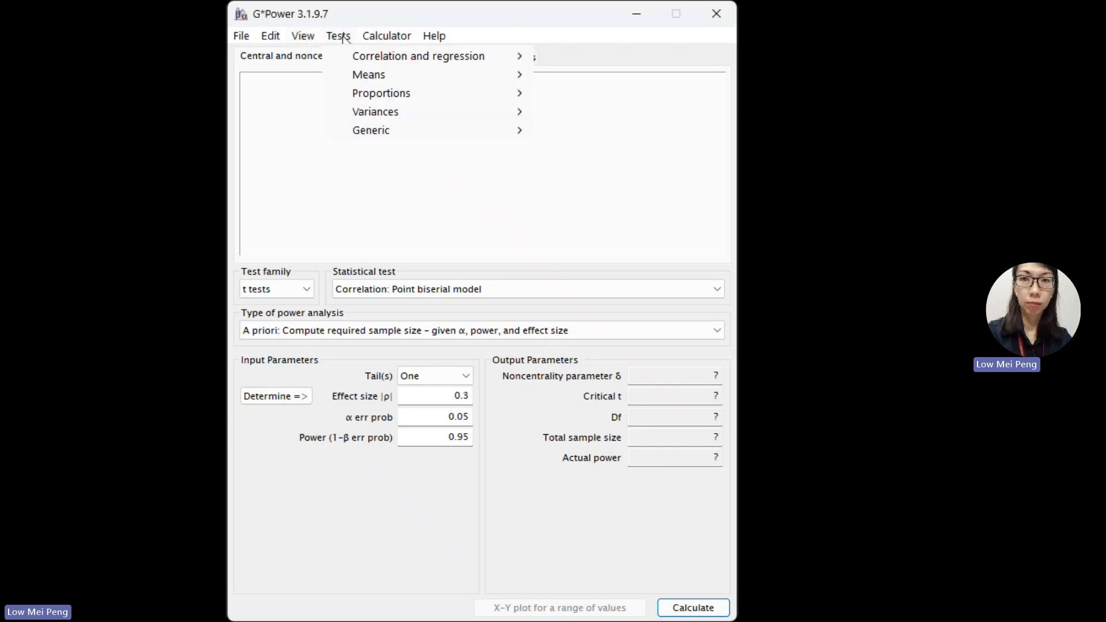
pyautogui.click(339, 36)
pyautogui.click(277, 172)
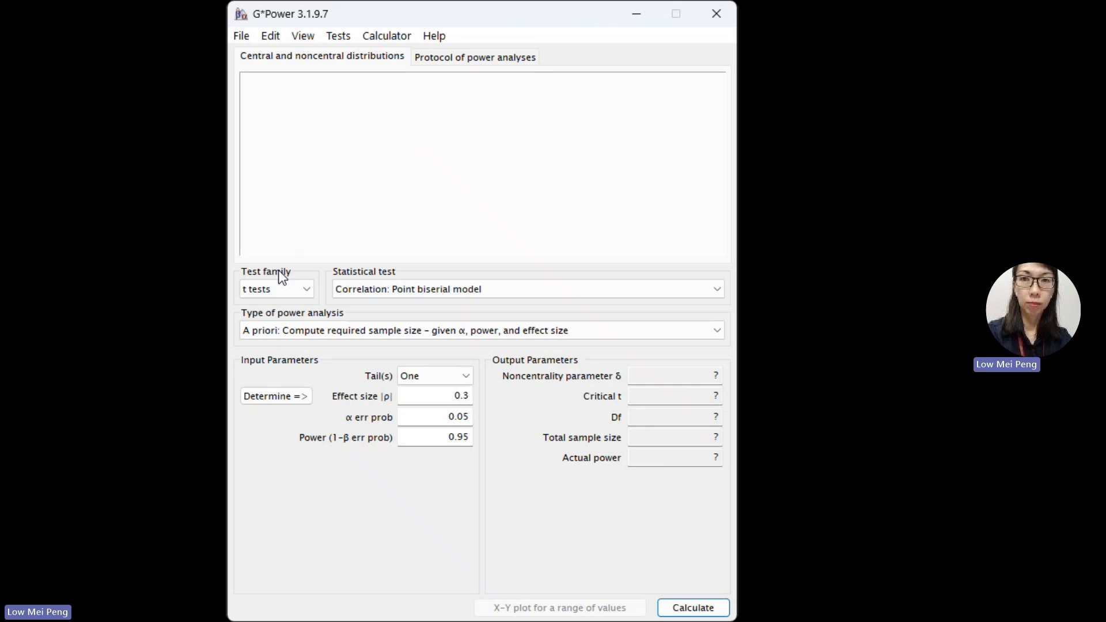
# Set up an a priori required sample size analysis for the F test "Linear multiple regression: Fixed model, R² deviation from zero"
pyautogui.click(307, 289)
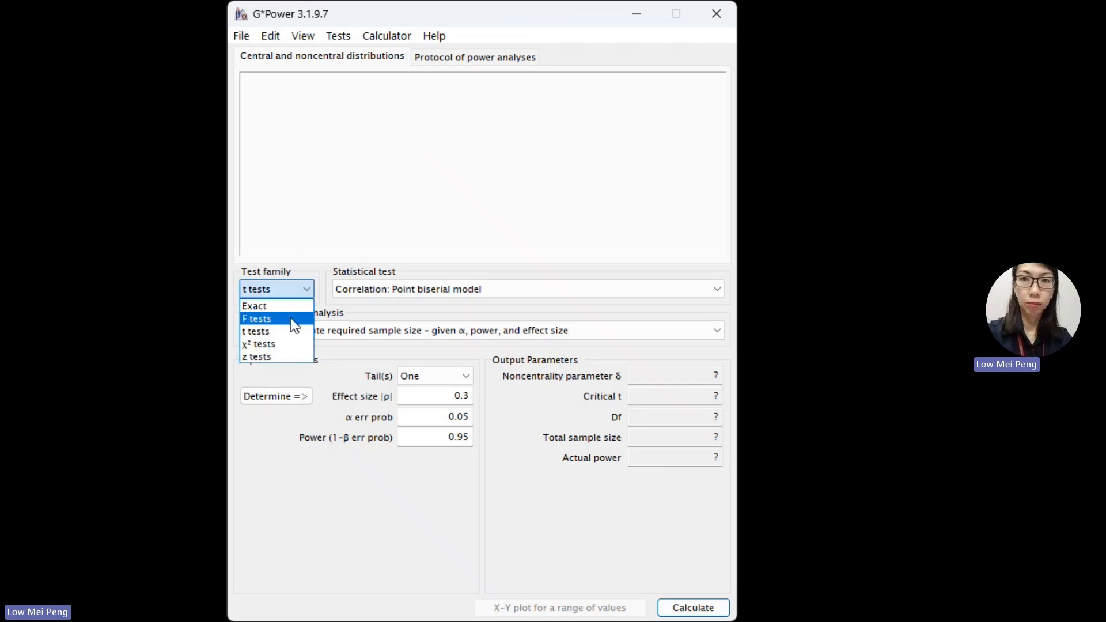
pyautogui.click(291, 318)
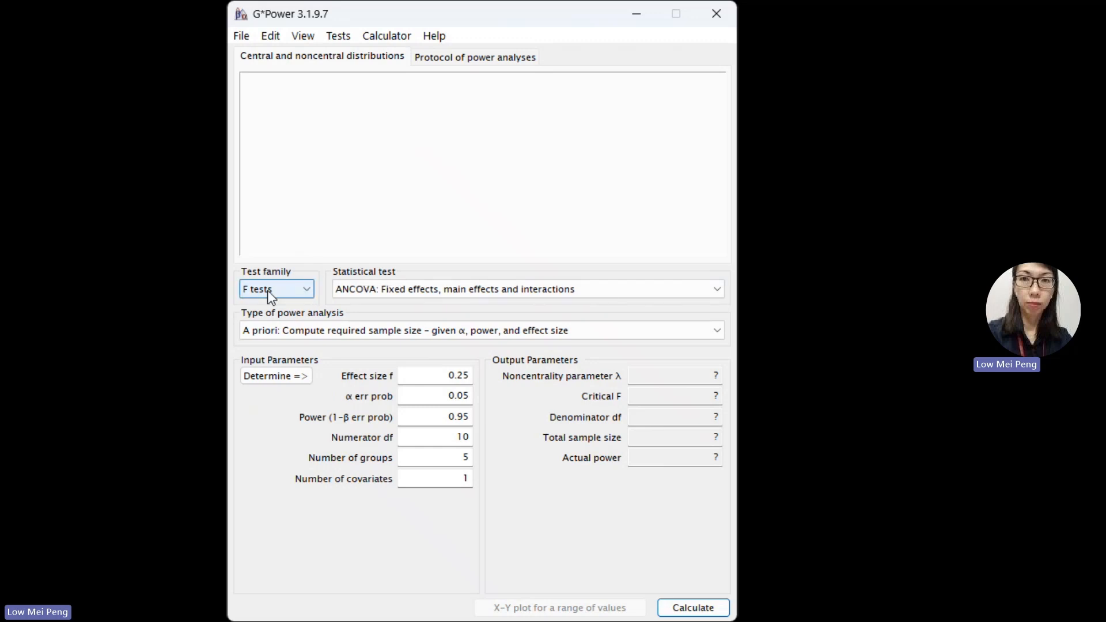
pyautogui.click(720, 292)
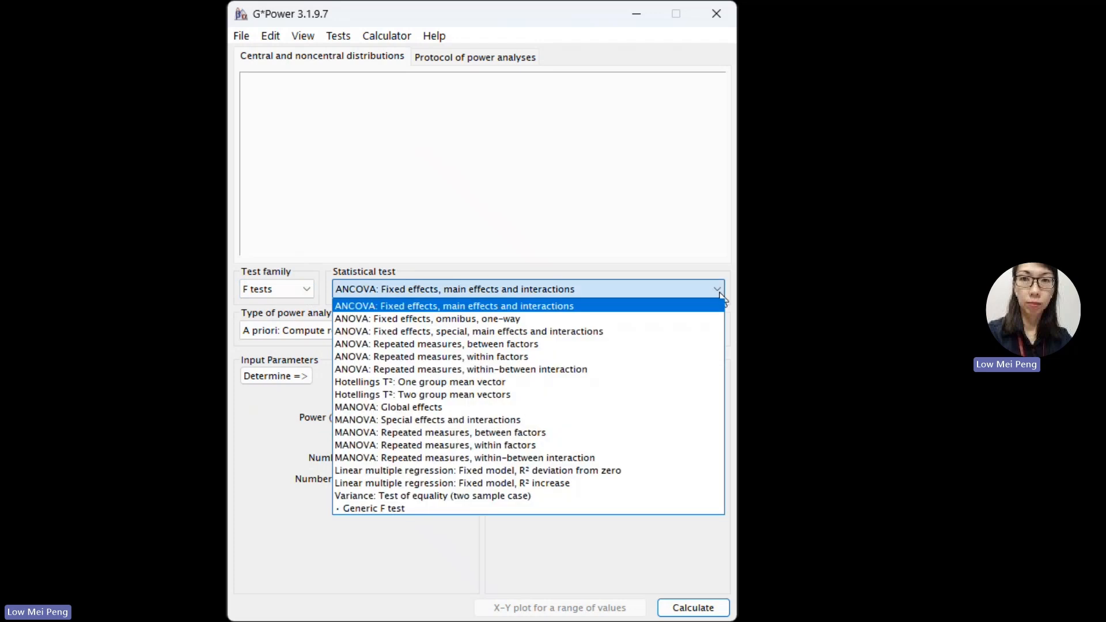
pyautogui.click(668, 471)
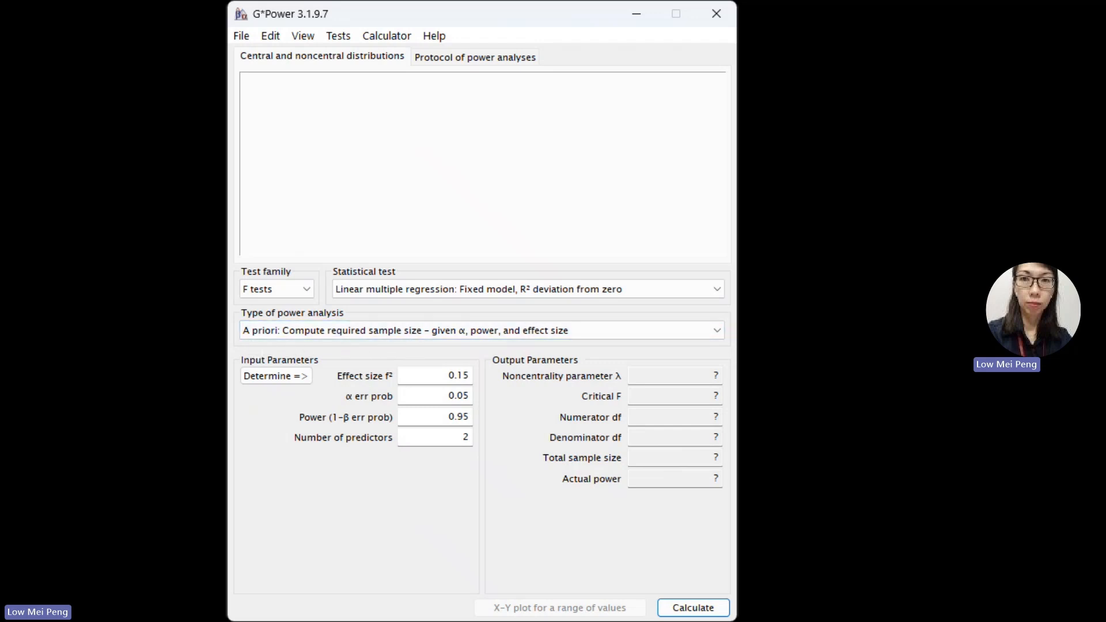
pyautogui.click(720, 334)
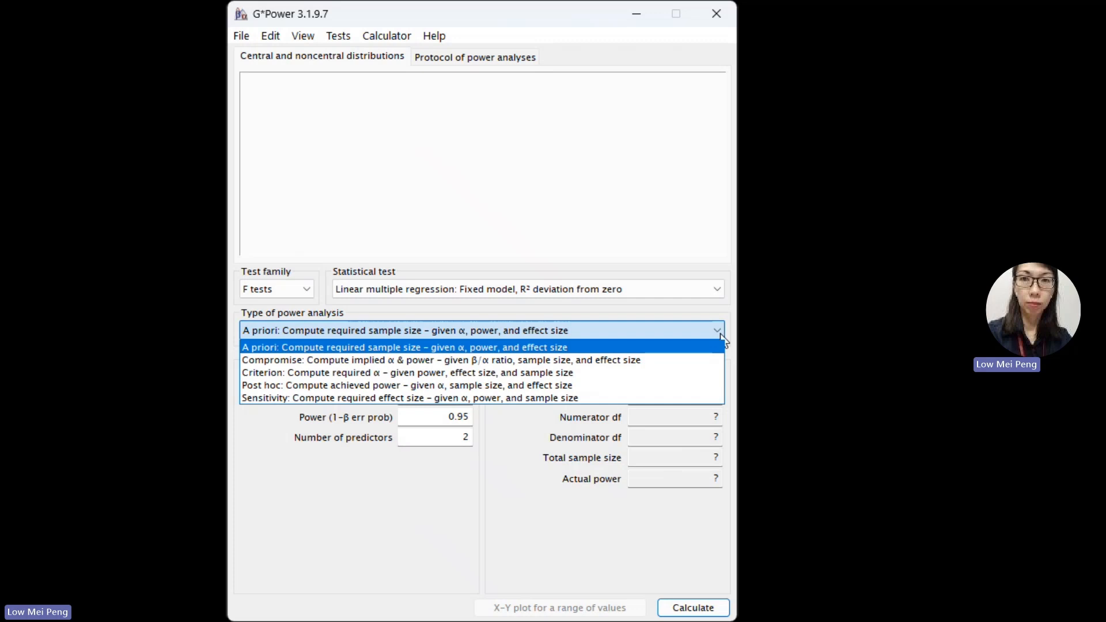
pyautogui.click(571, 347)
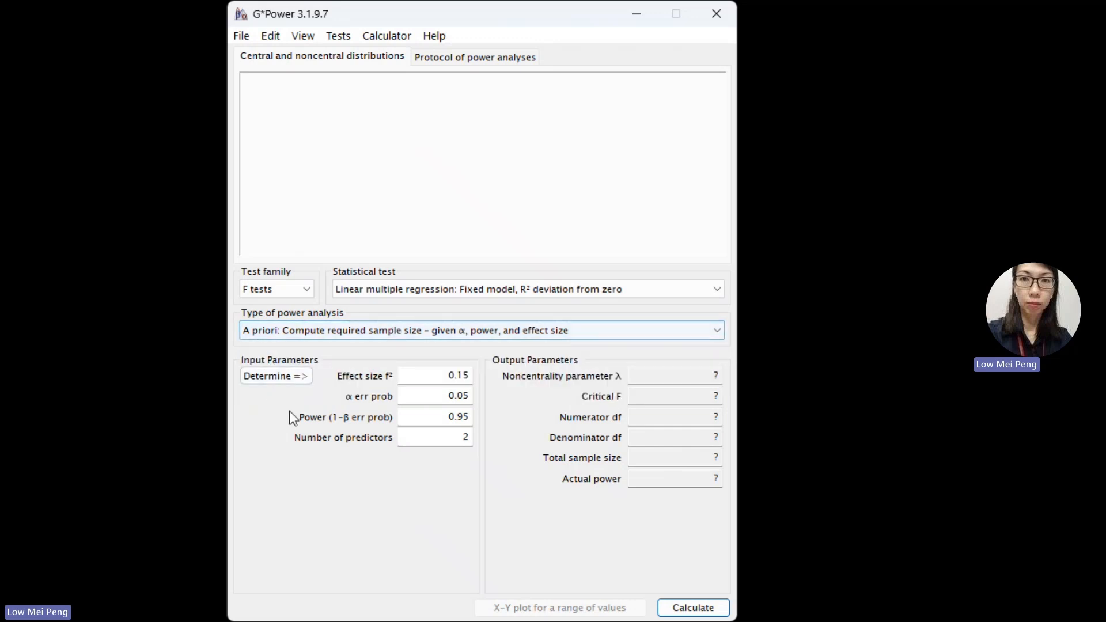
# Try a power (1-β err prob) of 0.80 in the input parameters and return it to 0.95
pyautogui.click(403, 380)
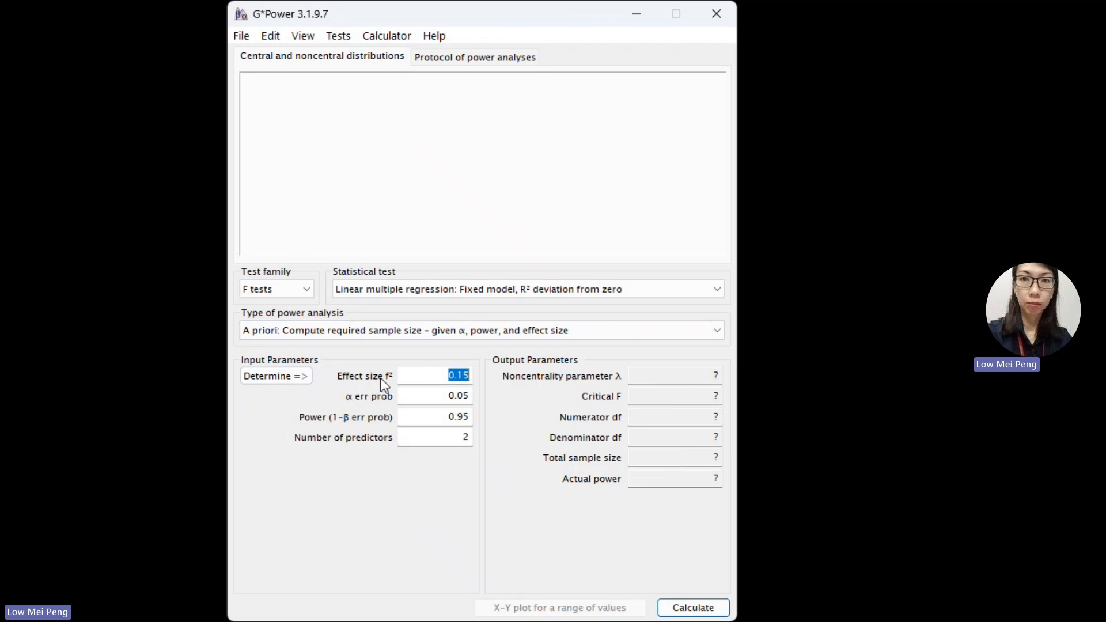
pyautogui.click(452, 375)
pyautogui.click(416, 395)
pyautogui.click(458, 417)
pyautogui.moveTo(457, 415); pyautogui.dragTo(471, 411)
pyautogui.write('80')
pyautogui.moveTo(456, 421); pyautogui.dragTo(471, 416)
pyautogui.write('95')
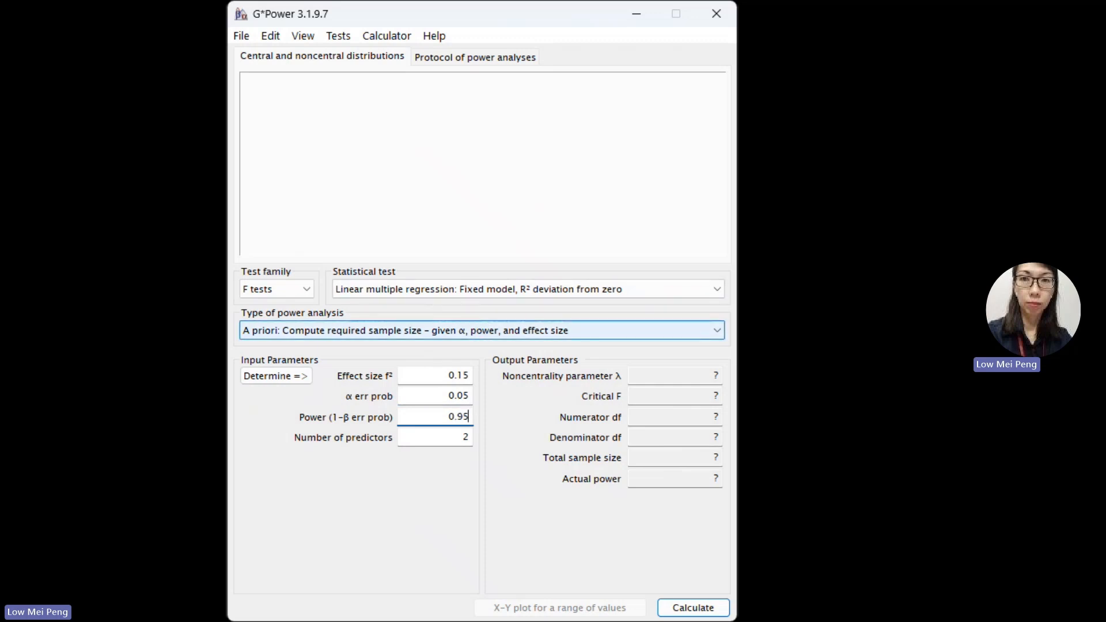
# Set the number of predictors to 5 and calculate the required sample size
pyautogui.click(406, 438)
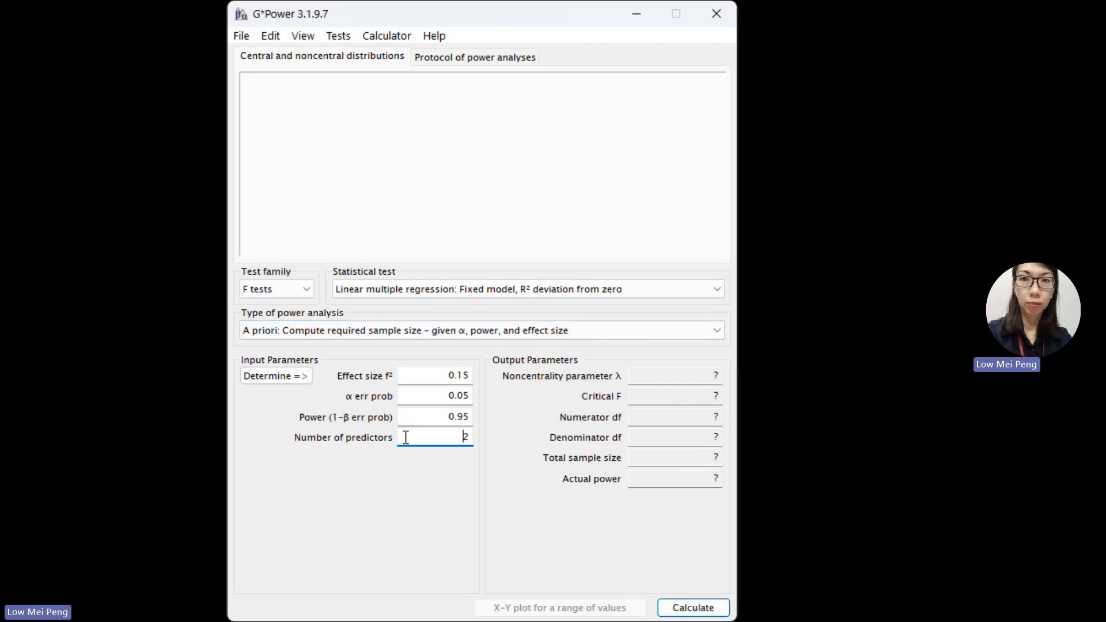
pyautogui.press('Delete')
pyautogui.write('5')
pyautogui.click(695, 609)
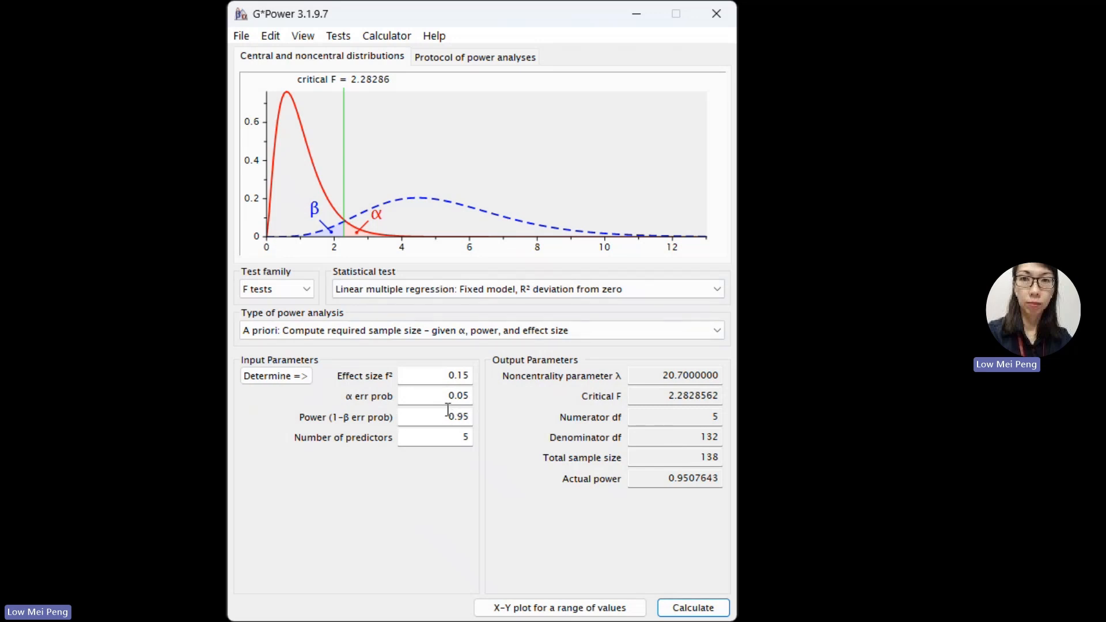
# Set the effect size f² to the large convention, 0.35, and recalculate the sample size
pyautogui.click(464, 376)
pyautogui.moveTo(461, 376)
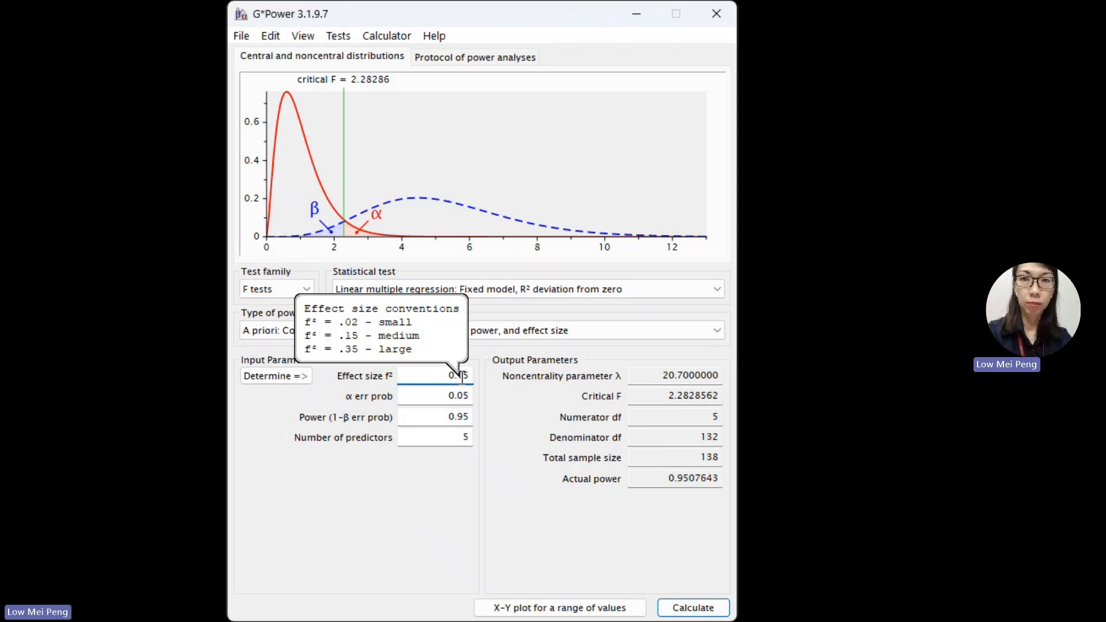
pyautogui.moveTo(458, 377)
pyautogui.mouseDown()
pyautogui.moveTo(468, 376)
pyautogui.moveTo(461, 367)
pyautogui.mouseUp()
pyautogui.write('3')
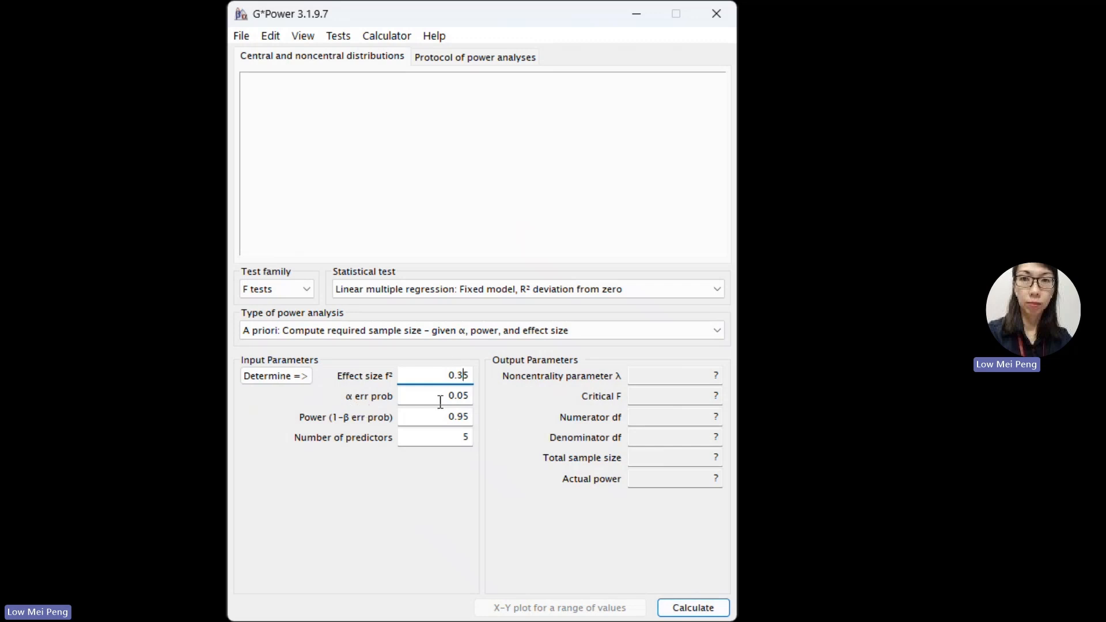
pyautogui.click(687, 610)
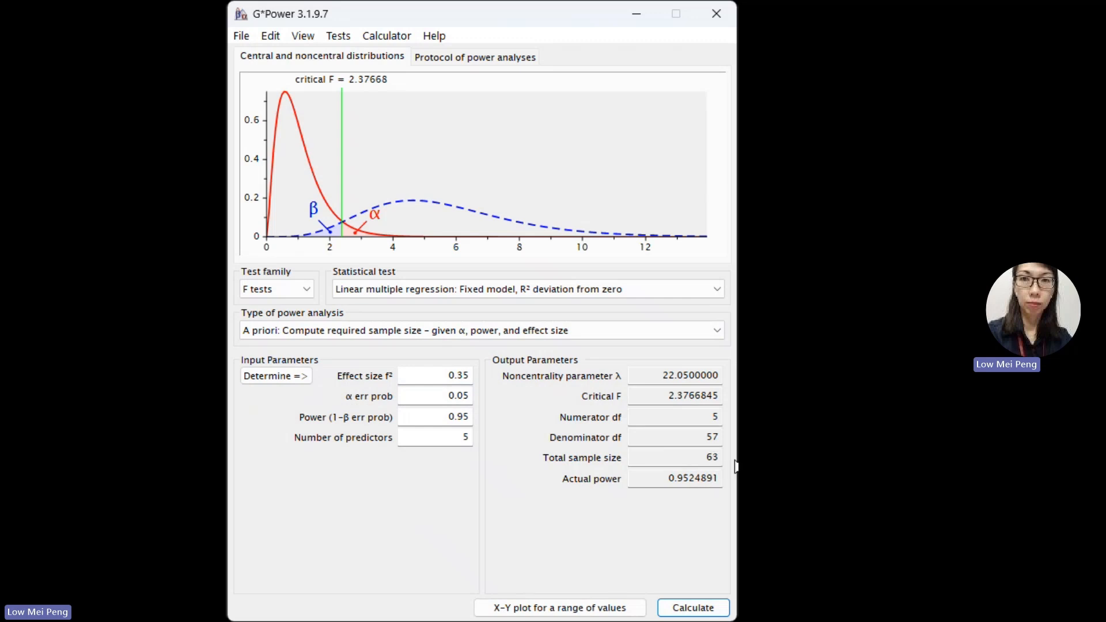
# Set the effect size f² back to the medium convention, 0.15, and recalculate the sample size
pyautogui.click(455, 375)
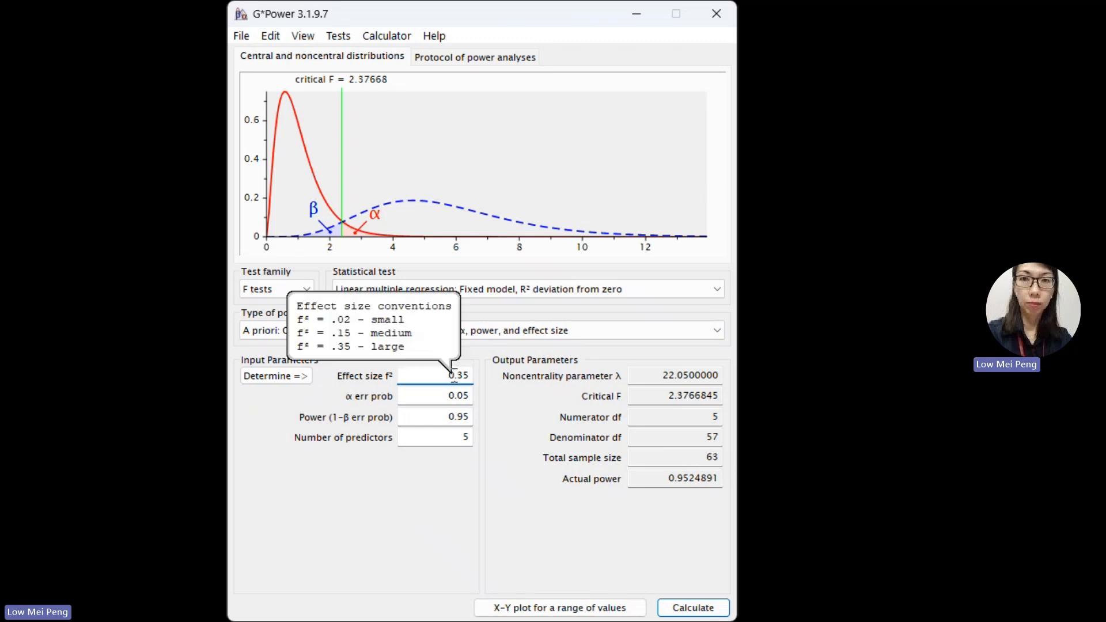
pyautogui.click(455, 375)
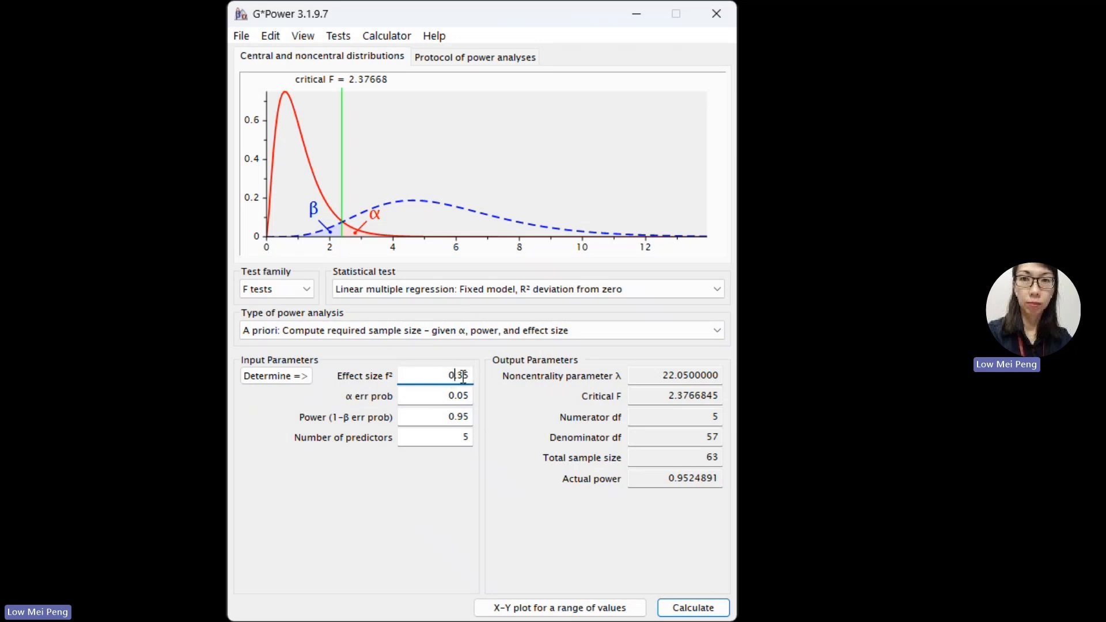
pyautogui.moveTo(458, 376); pyautogui.dragTo(465, 376)
pyautogui.write('1')
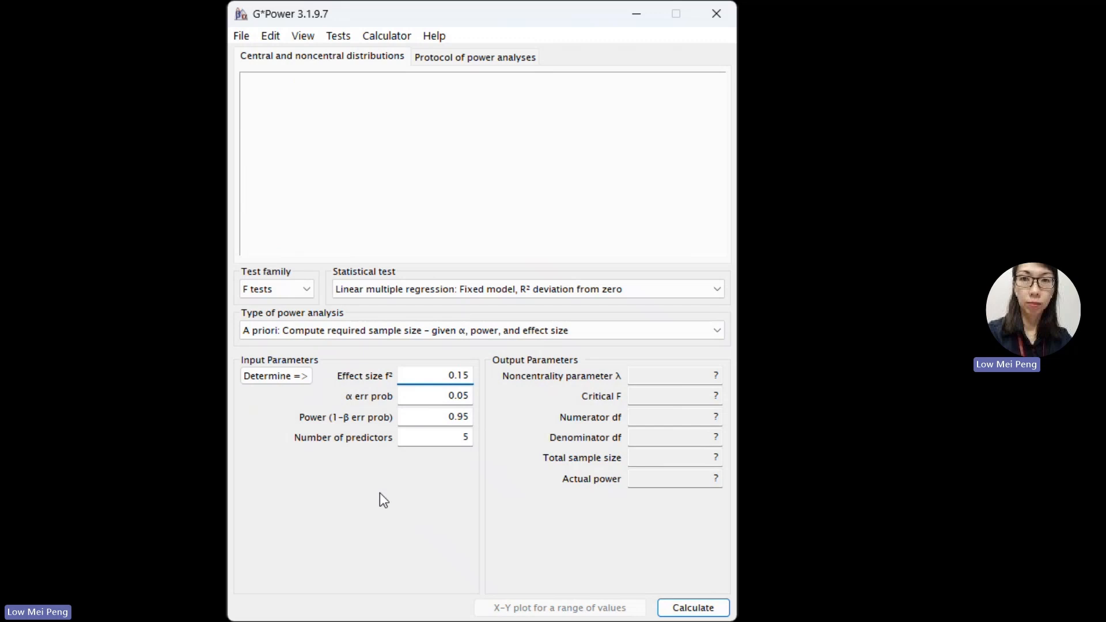
pyautogui.click(693, 608)
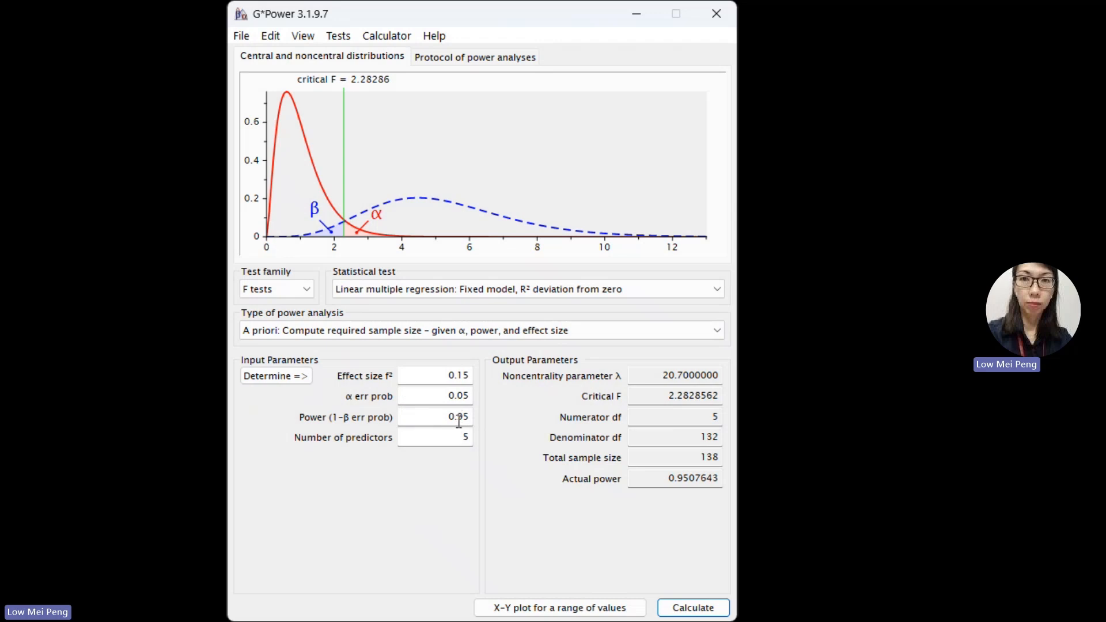
# Set the power (1-β err prob) to 0.80 and recalculate the sample size
pyautogui.moveTo(459, 419); pyautogui.dragTo(471, 420)
pyautogui.write('80')
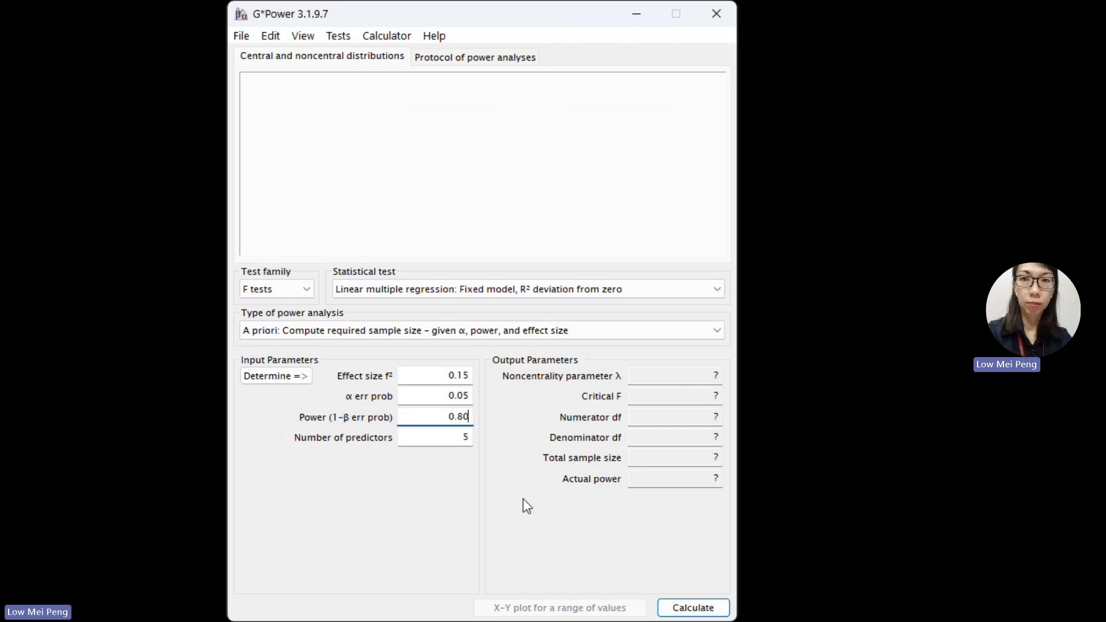
pyautogui.click(713, 612)
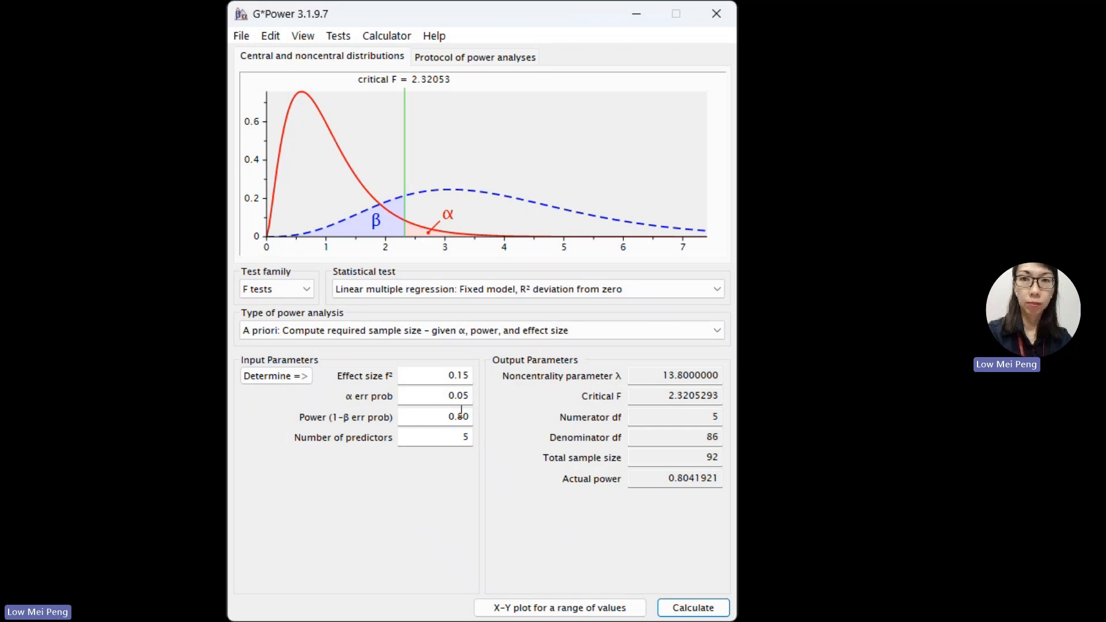
# Return the power (1-β err prob) to 0.95 and recalculate the sample size
pyautogui.moveTo(461, 410); pyautogui.dragTo(476, 411)
pyautogui.write('95')
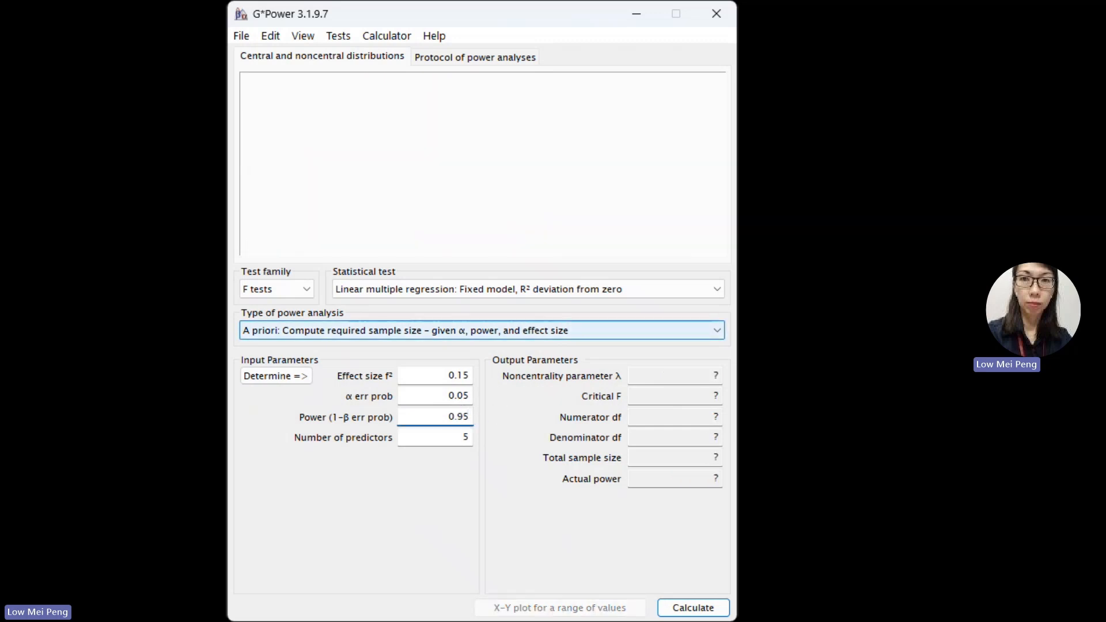
pyautogui.click(699, 606)
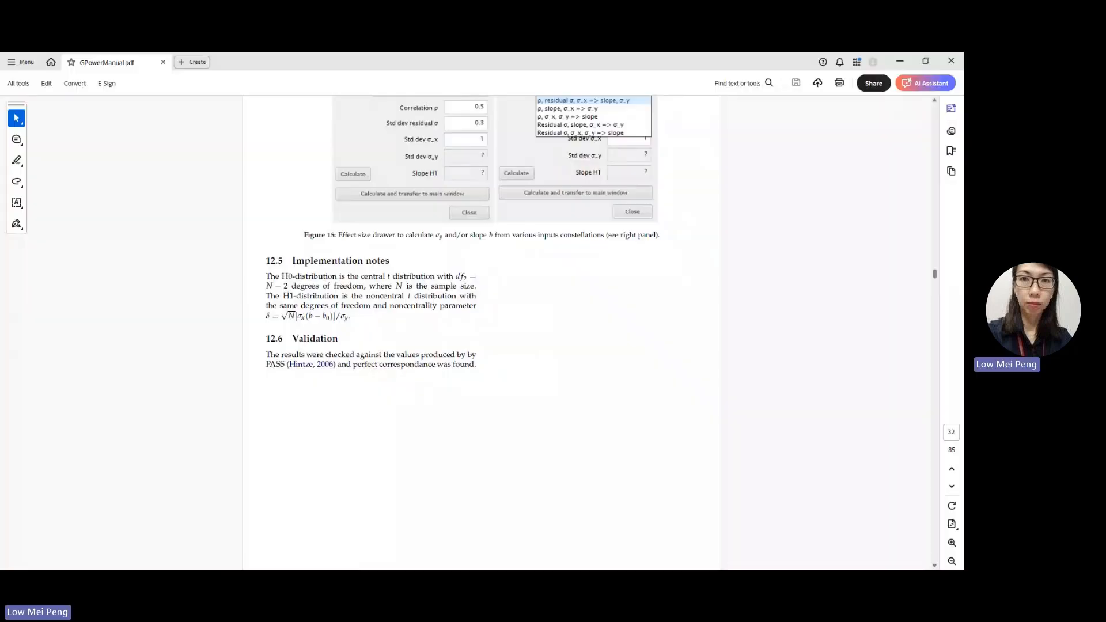
# In GPowerManual.pdf, go to section 13, "F test: Multiple Regression - omnibus (deviation of R² from zero), fixed model", from the contents page
pyautogui.moveTo(934, 276); pyautogui.dragTo(935, 113)
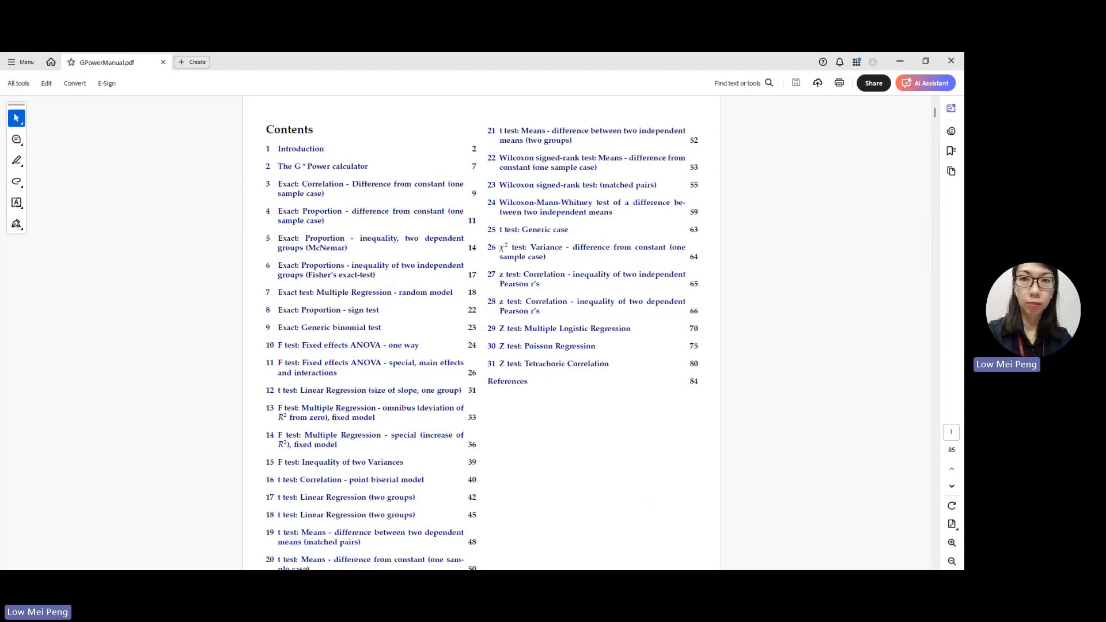
pyautogui.click(322, 413)
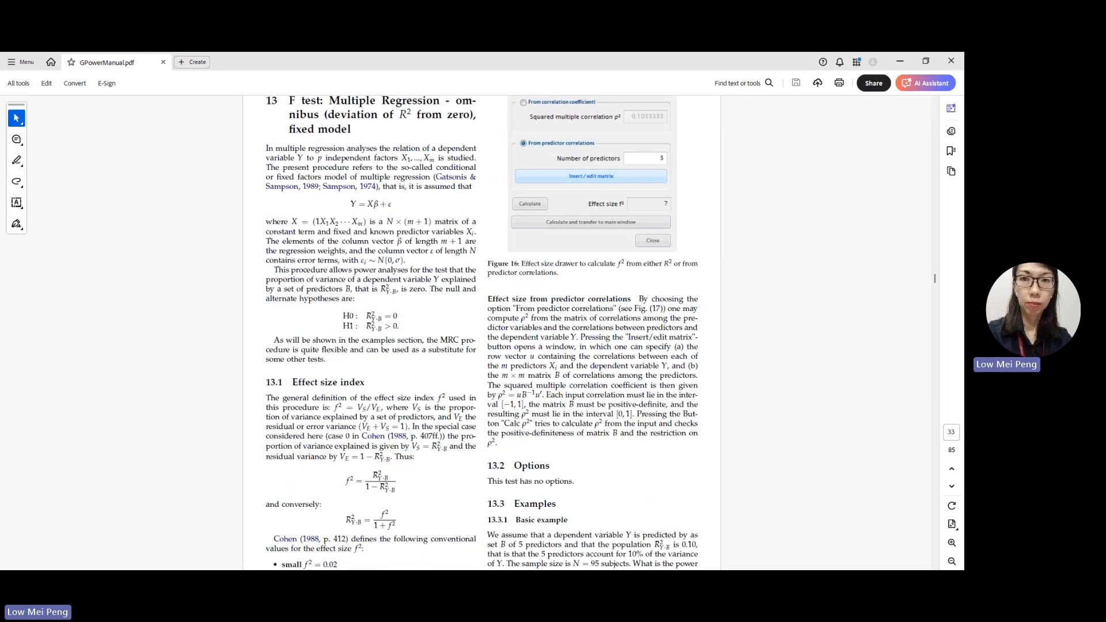